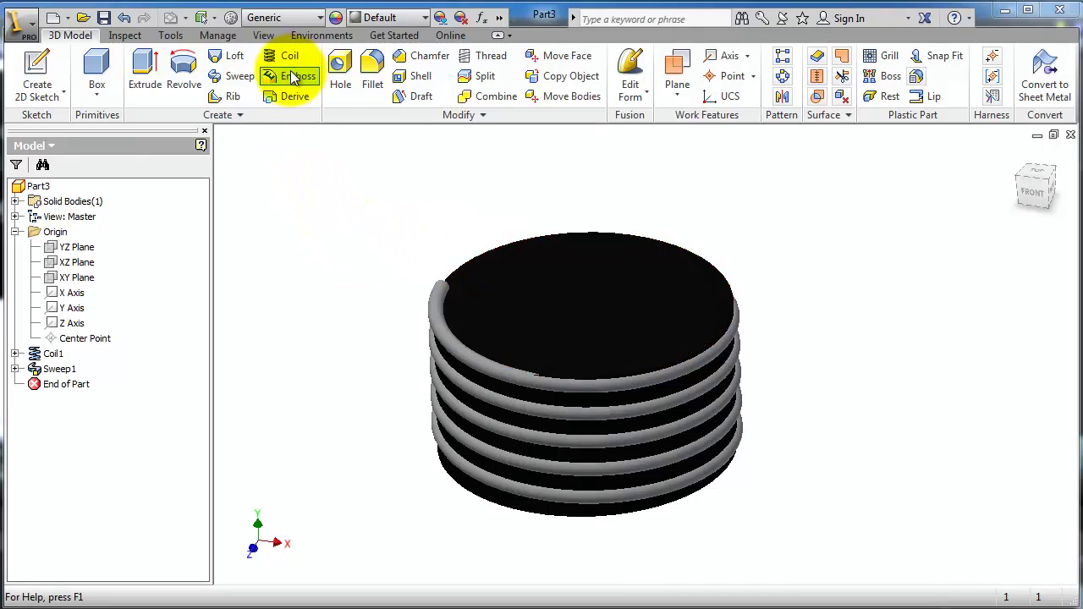
Create and finish an empty Sketch5 on the top face, then start a work plane there.
click(548, 290)
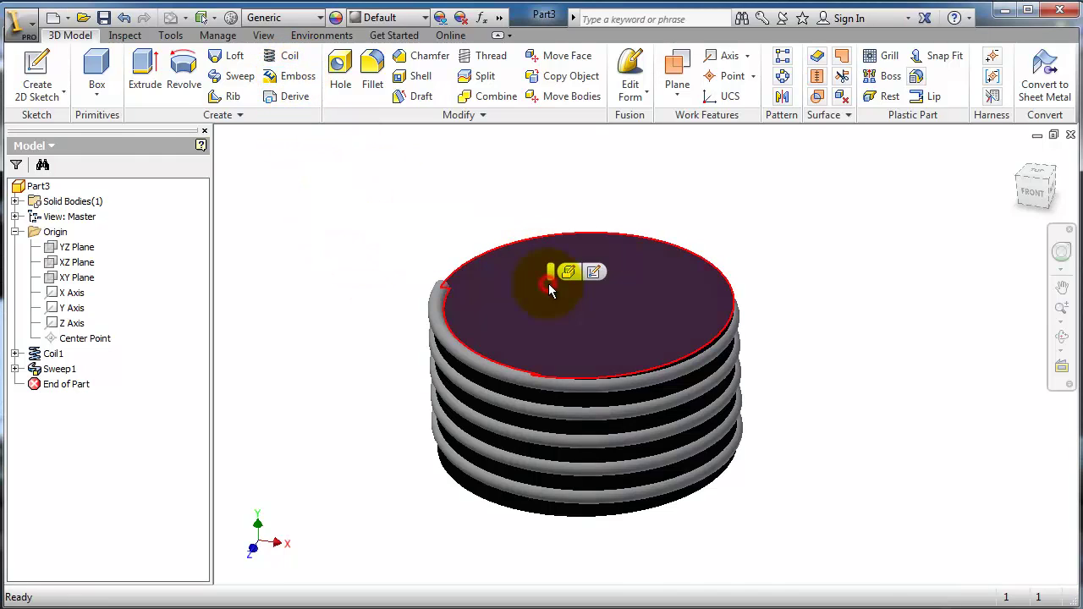
click(593, 279)
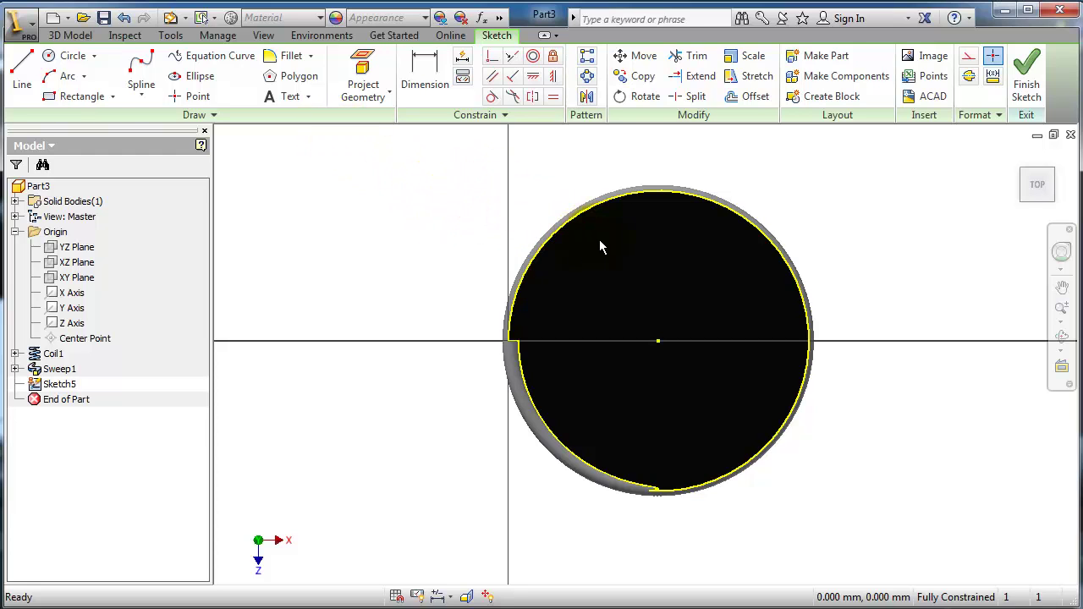
click(1024, 63)
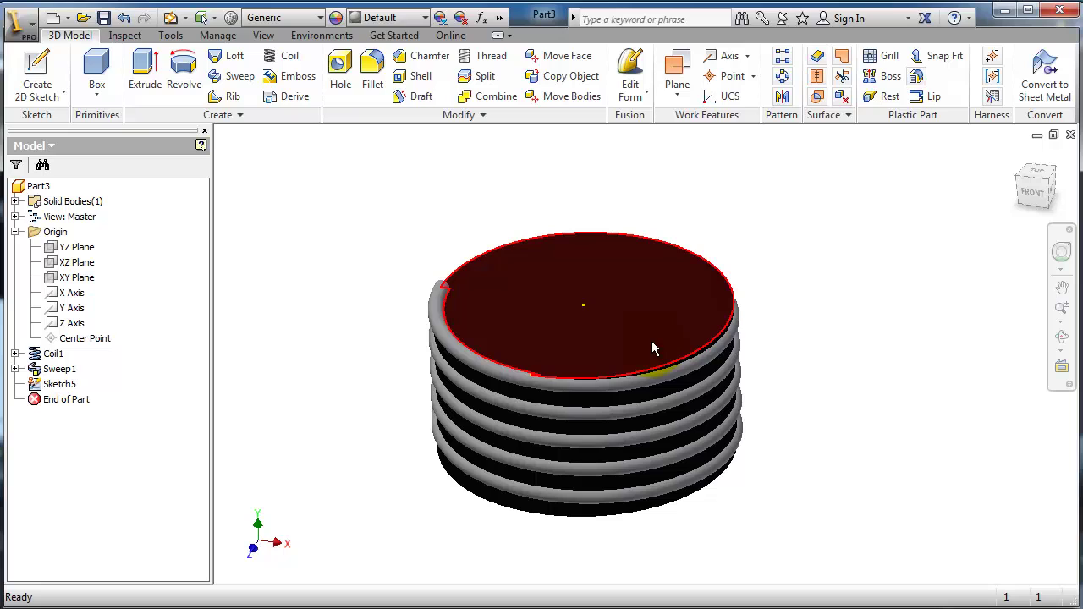
click(652, 347)
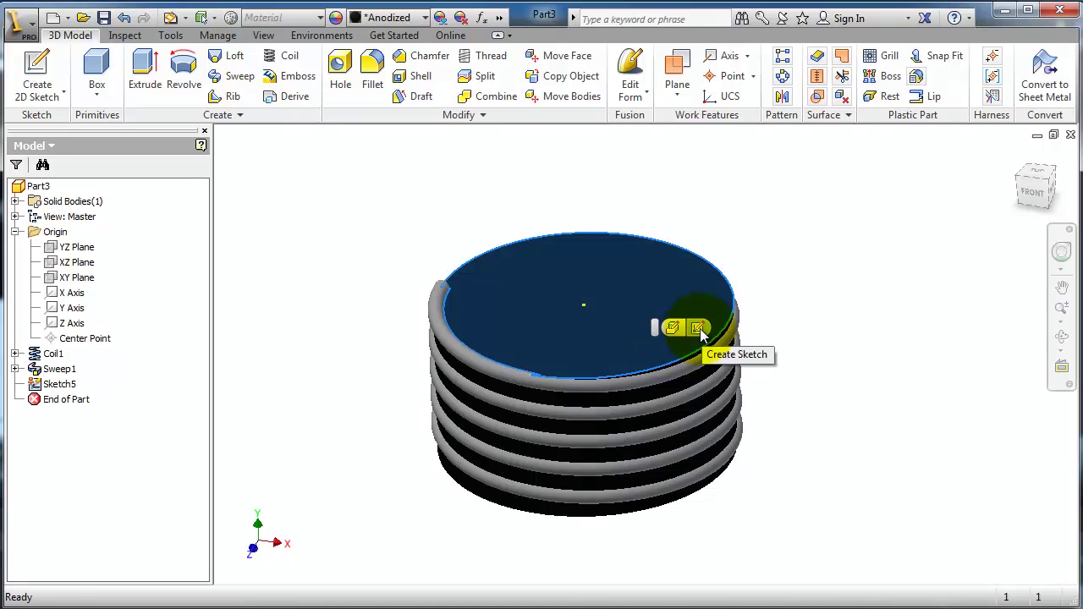
click(677, 70)
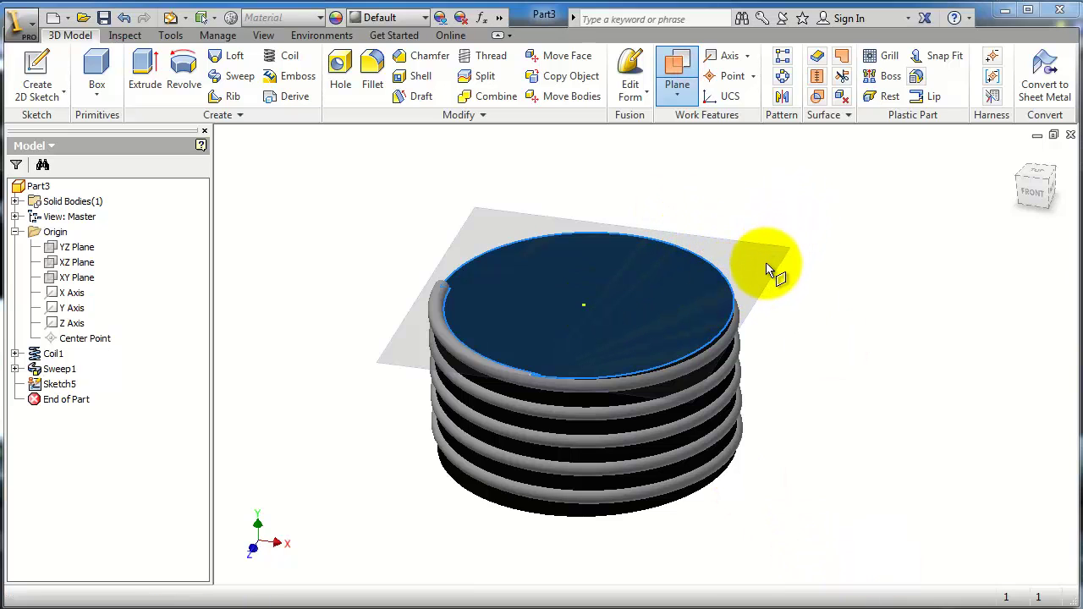
Offset Work Plane2 1.5 mm above the top face and start Sketch6 on it.
mouse_move(755, 252)
mouse_down()
mouse_move(748, 225)
mouse_move(753, 233)
mouse_up()
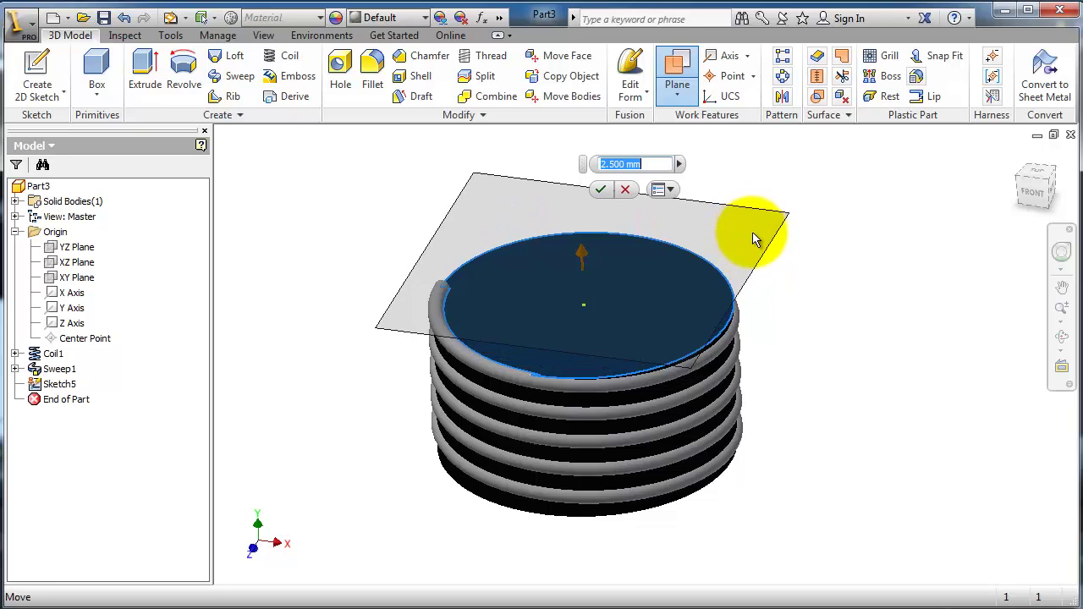
click(608, 204)
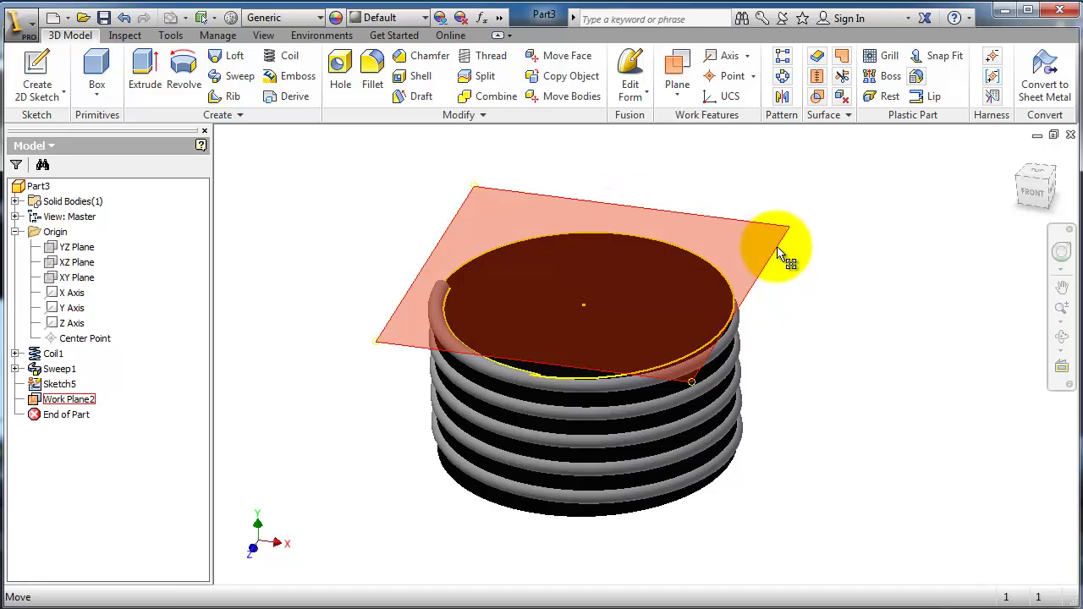
click(775, 246)
click(823, 242)
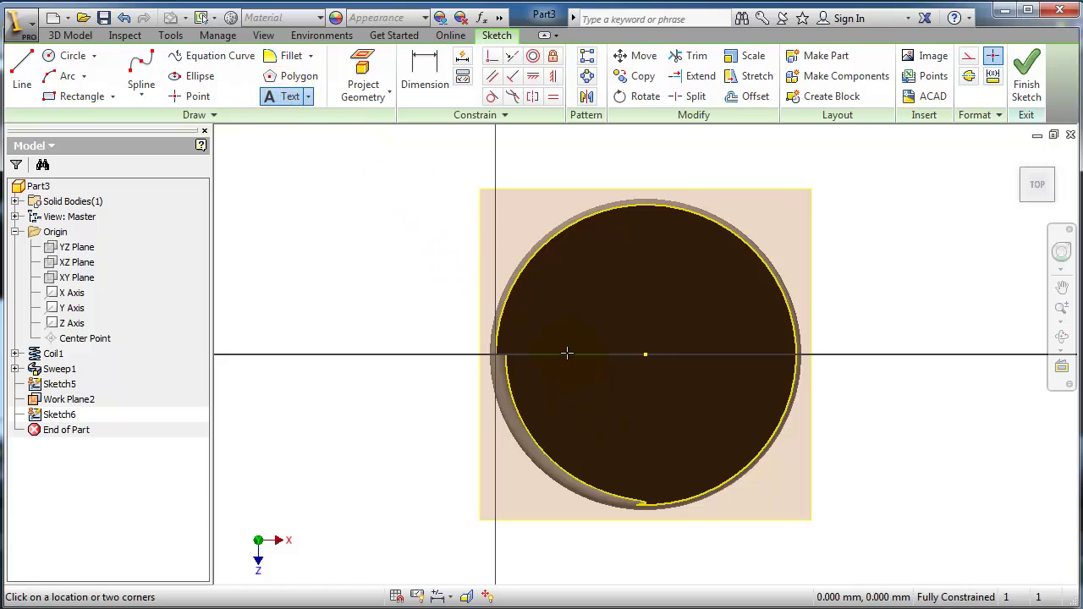
Add centre-aligned two-line 'Hello World' text to Sketch6 and move it over the face centre.
click(743, 425)
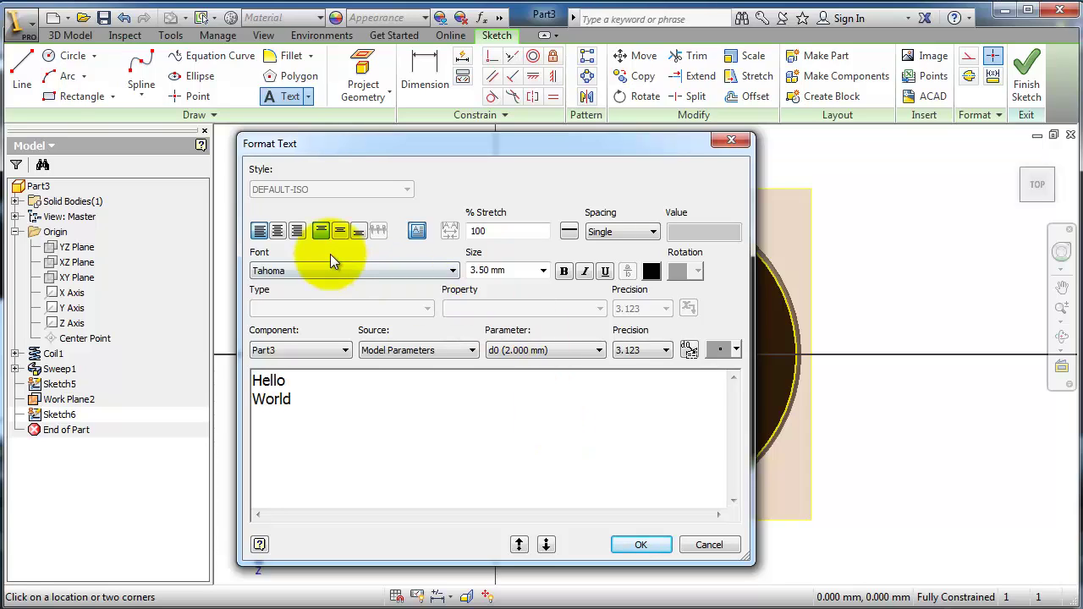
click(279, 232)
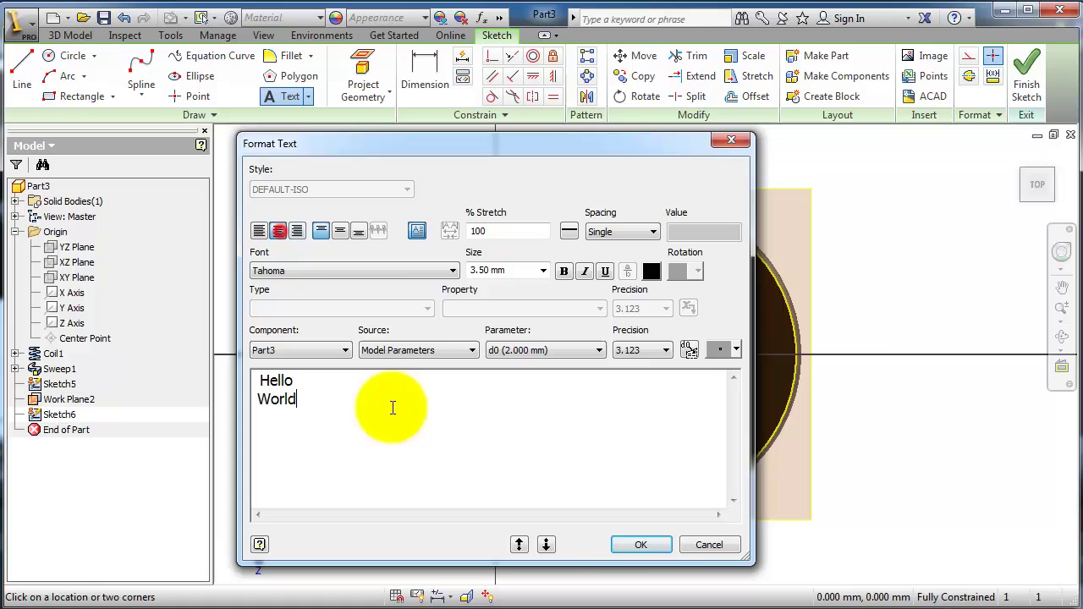
click(650, 545)
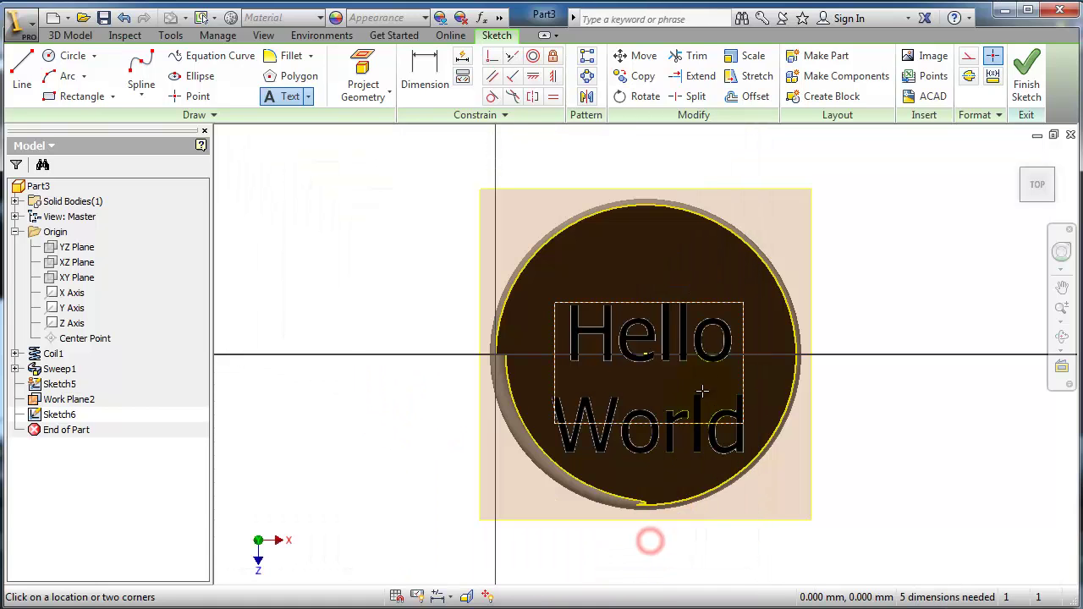
click(398, 250)
click(708, 542)
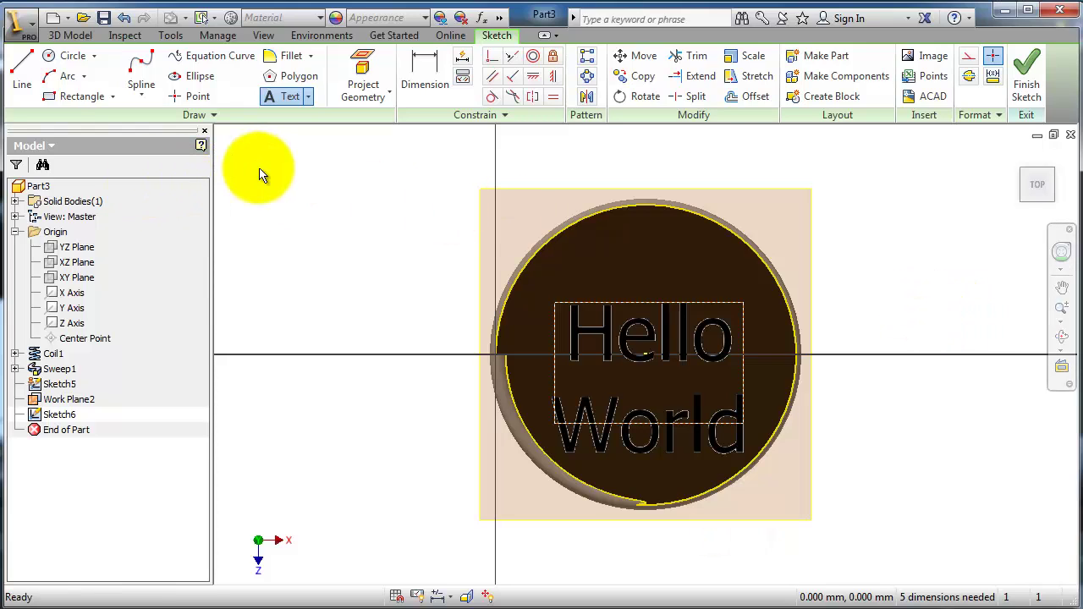
key(Escape)
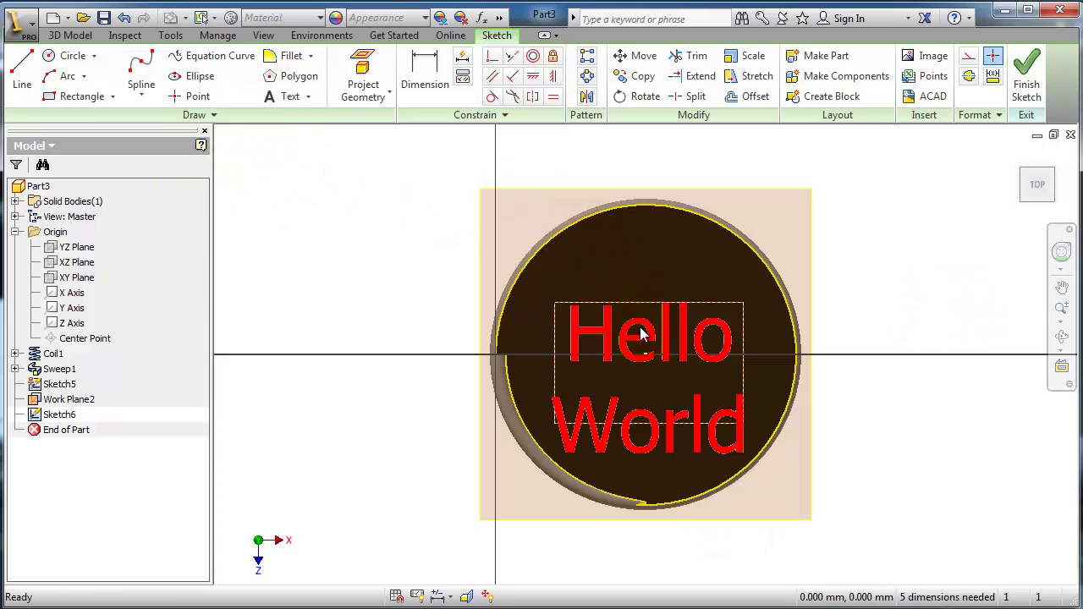
drag(639, 326, 642, 306)
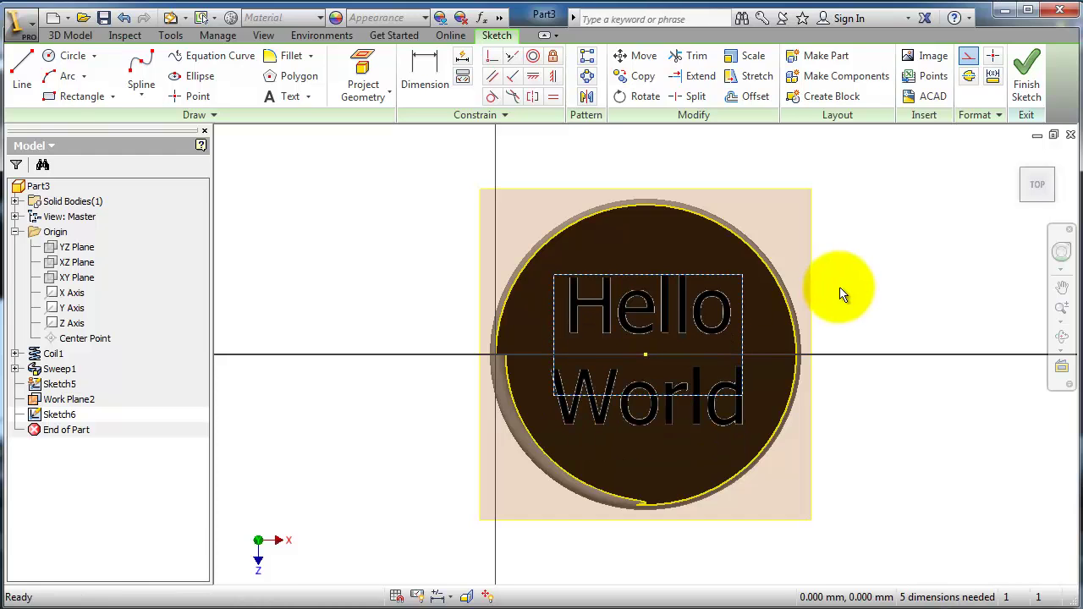
Finish Sketch6 and begin a 1 mm Emboss, trying engrave and flipping the direction back.
click(1016, 88)
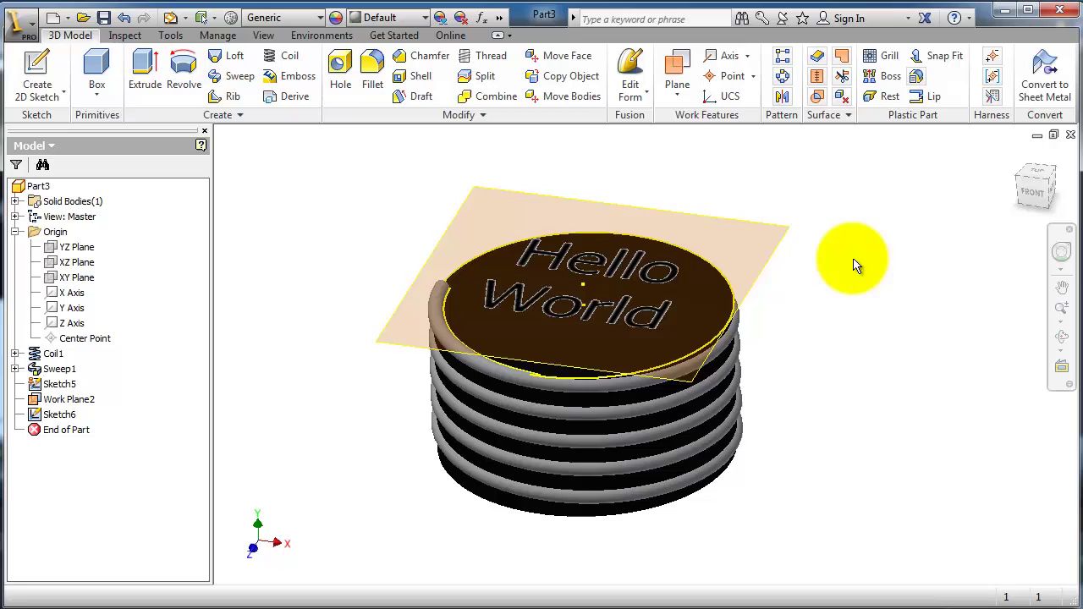
click(302, 78)
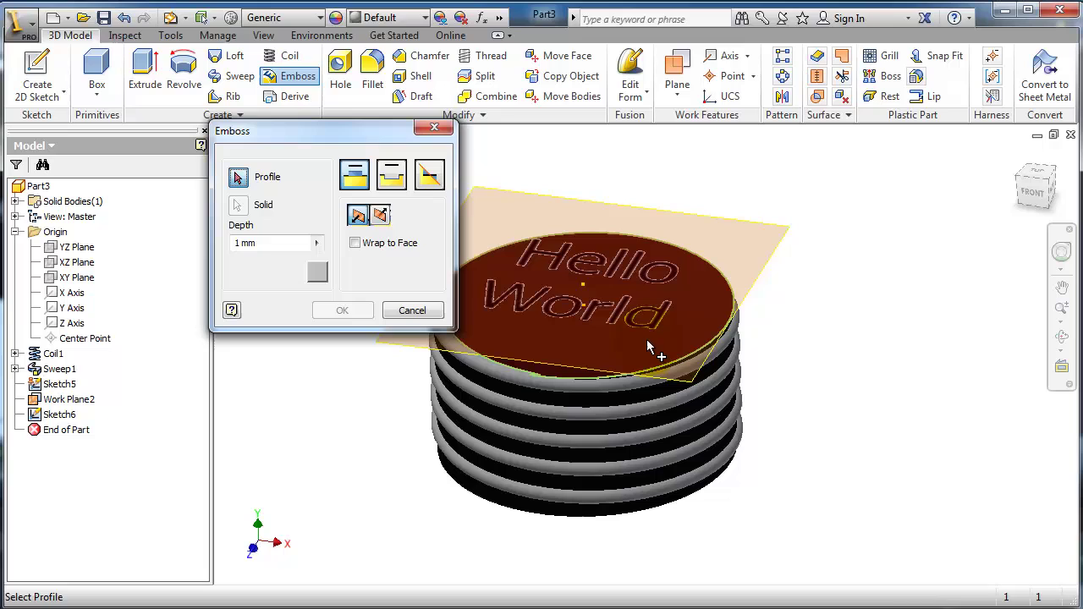
click(393, 180)
click(358, 215)
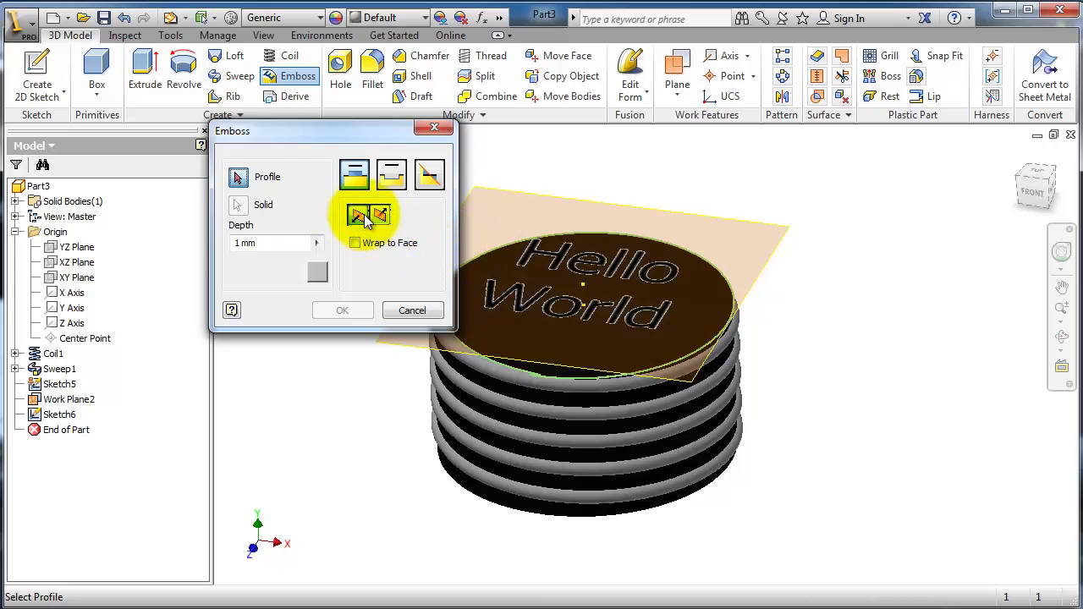
click(358, 216)
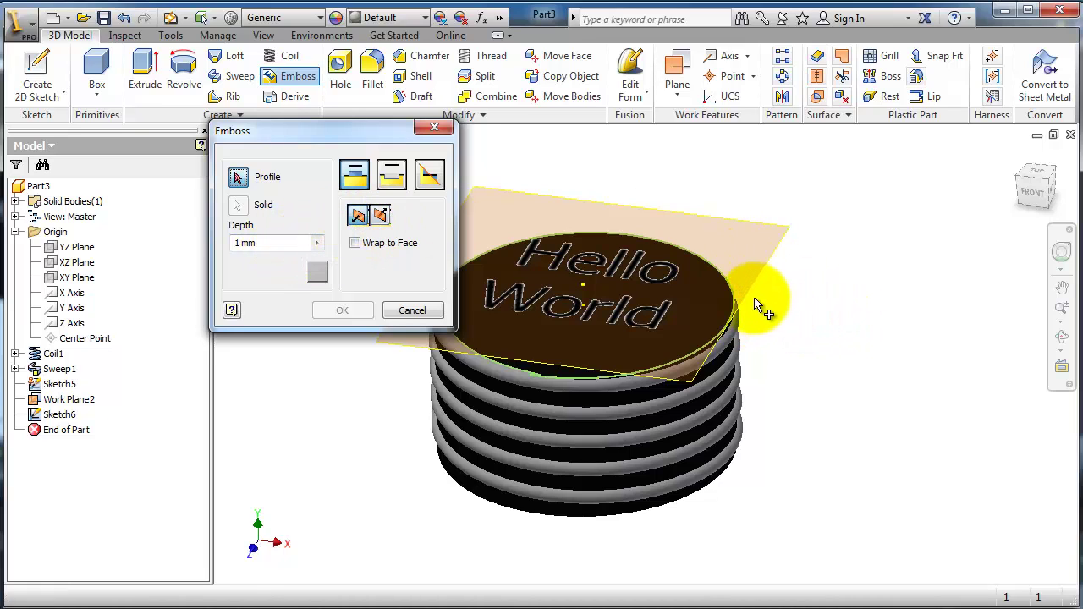
Pick the Hello World text as the emboss profile with its direction pointing down.
mouse_move(769, 309)
shift+middle_down()
mouse_move(733, 270)
mouse_move(805, 295)
mouse_move(786, 304)
mouse_move(753, 285)
mouse_move(690, 290)
shift+middle_up()
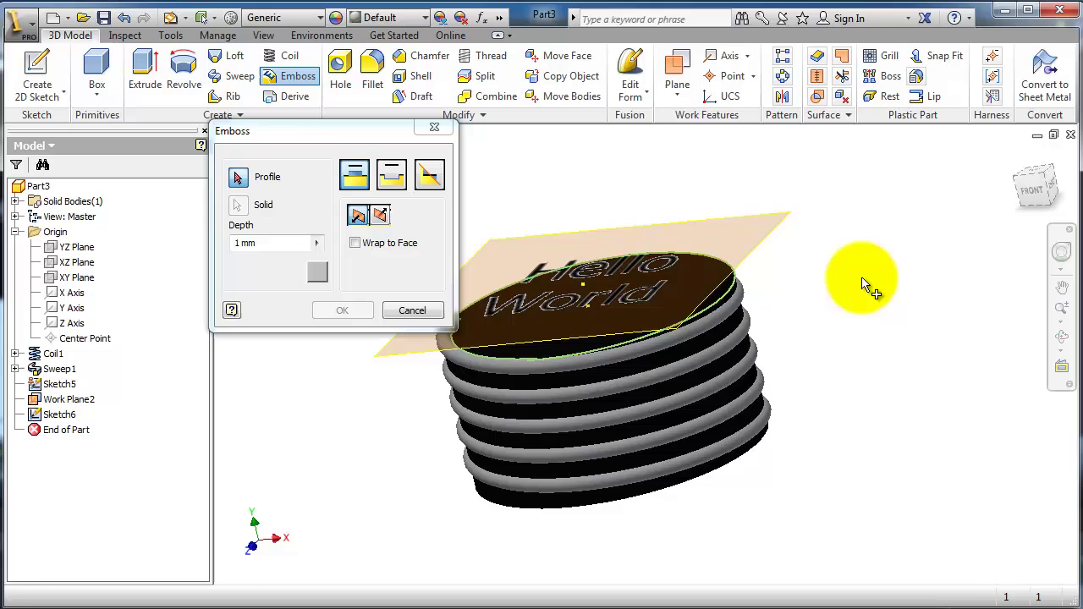
mouse_move(858, 285)
shift+middle_down()
mouse_move(871, 291)
mouse_move(804, 296)
shift+middle_up()
click(245, 177)
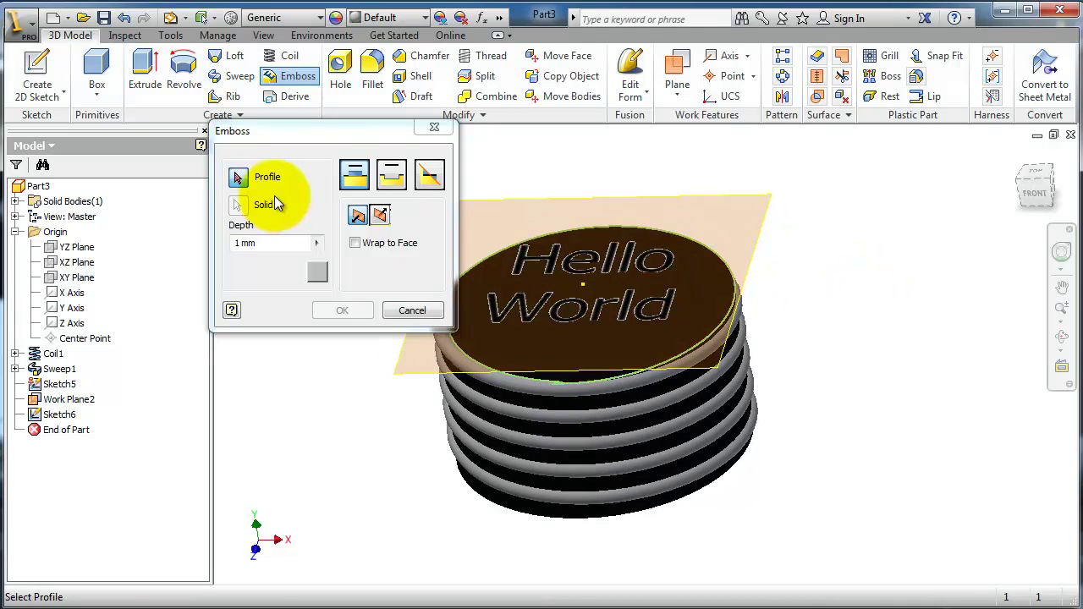
click(626, 318)
shift+middle_drag(821, 297, 808, 292)
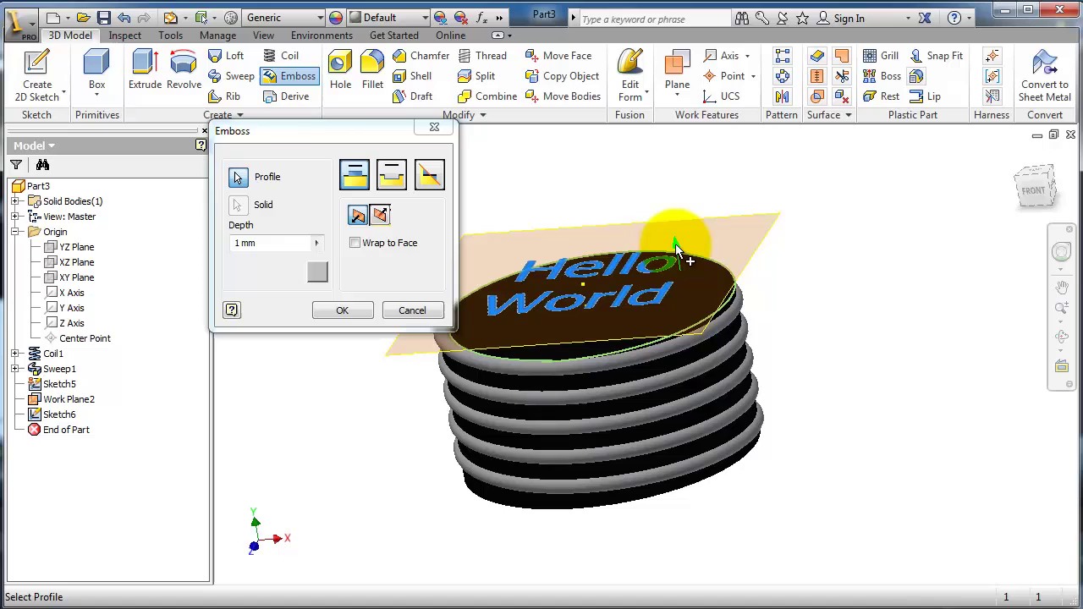
click(361, 218)
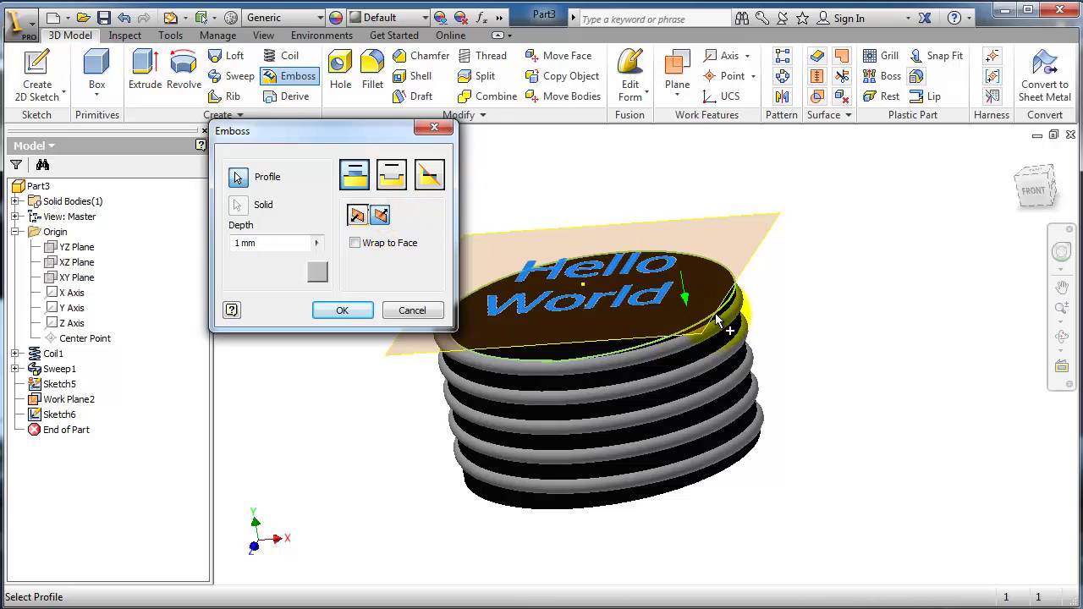
shift+middle_drag(745, 299, 757, 300)
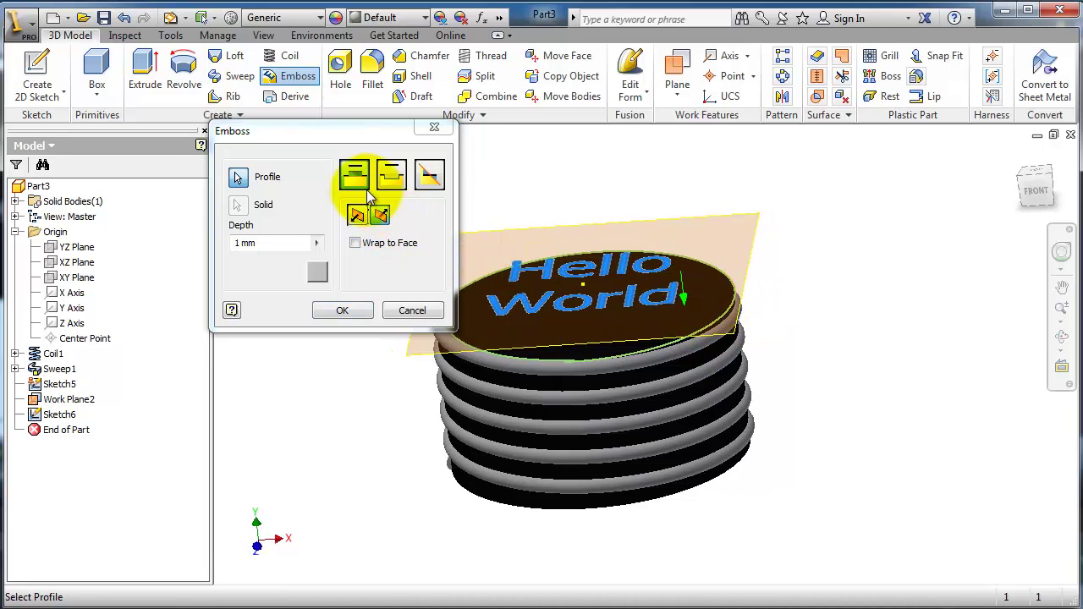
Emboss Hello World from the face as raised letters 2 mm deep.
click(315, 243)
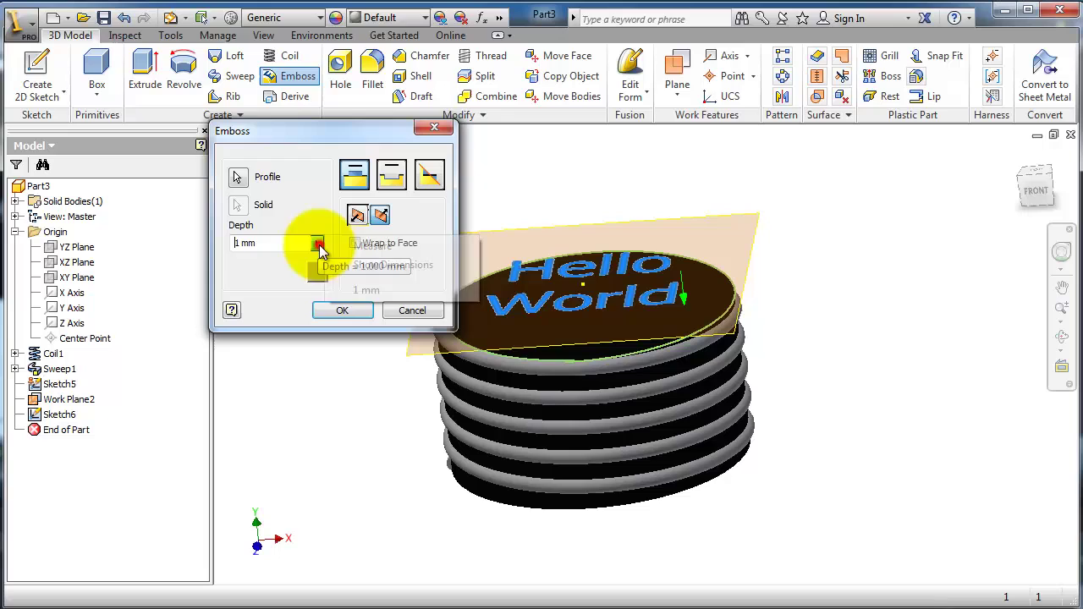
click(272, 246)
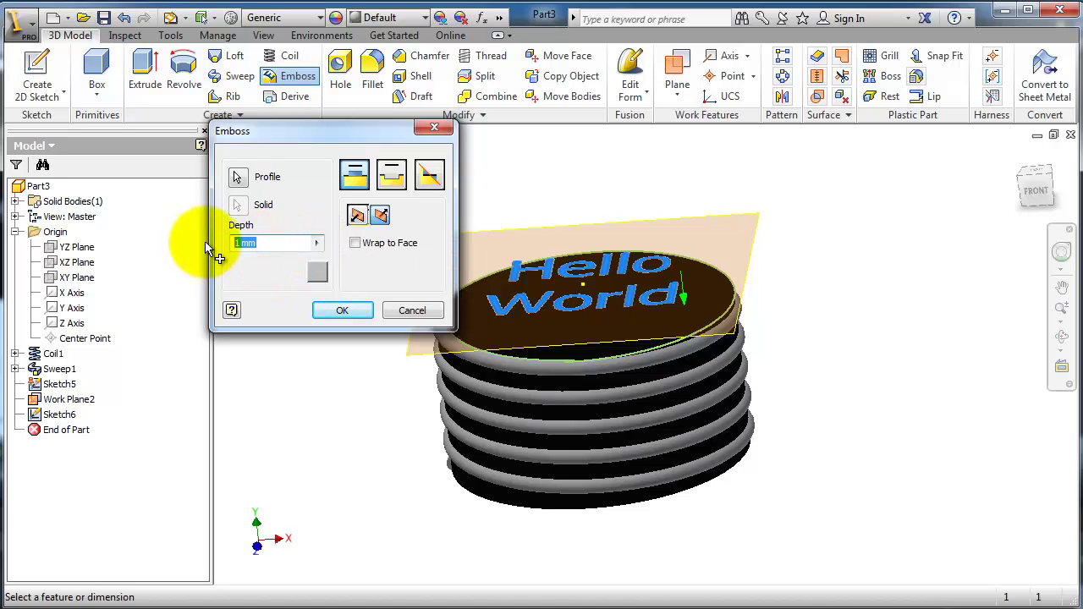
click(356, 179)
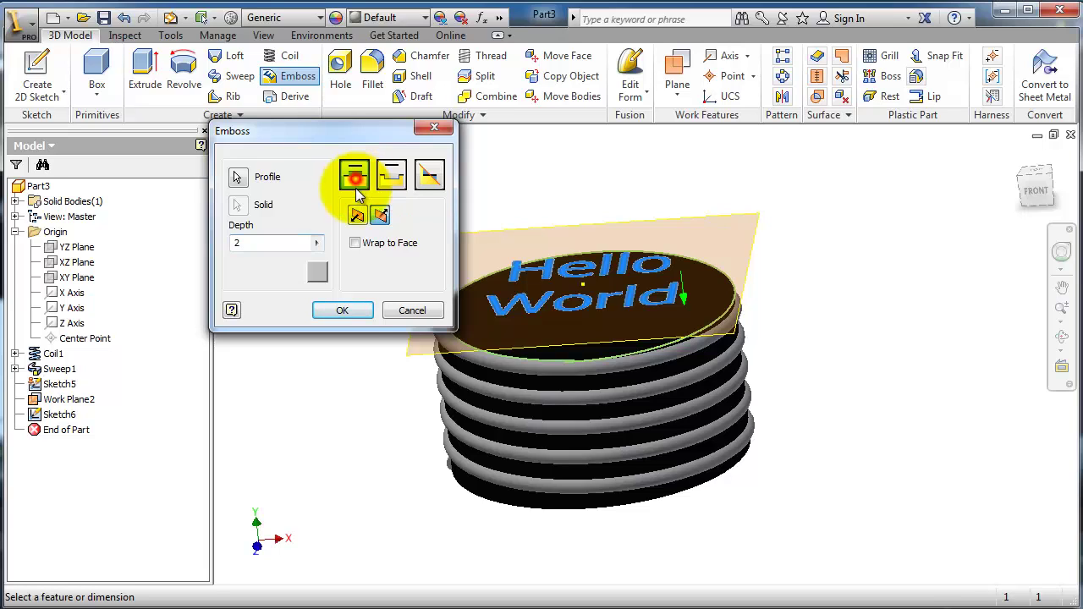
click(356, 313)
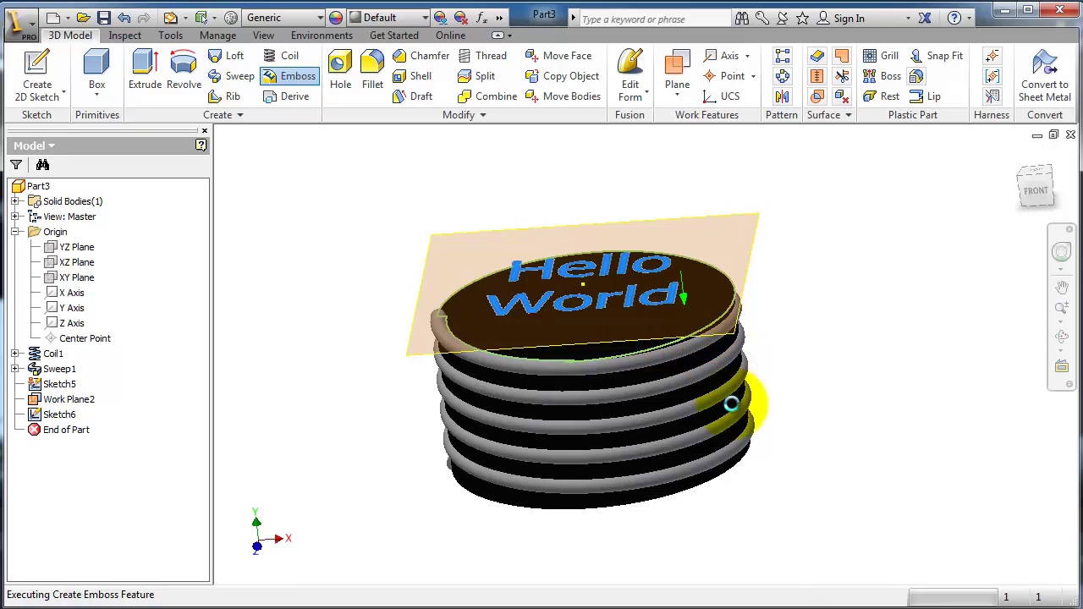
Pan and orbit to look down on the top, then reopen Emboss2 for editing.
middle_drag(778, 338, 759, 374)
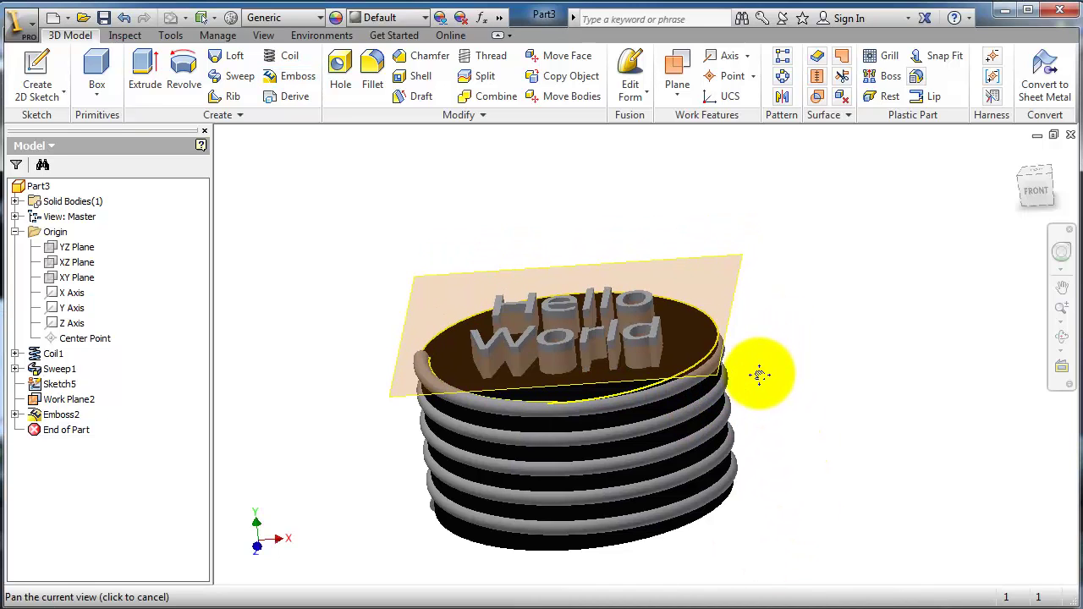
mouse_move(726, 428)
shift+middle_down()
mouse_move(692, 385)
mouse_move(624, 399)
mouse_move(633, 415)
mouse_move(615, 416)
mouse_move(656, 437)
mouse_move(739, 358)
mouse_move(858, 379)
mouse_move(841, 331)
mouse_move(697, 355)
mouse_move(700, 346)
mouse_move(738, 418)
shift+middle_up()
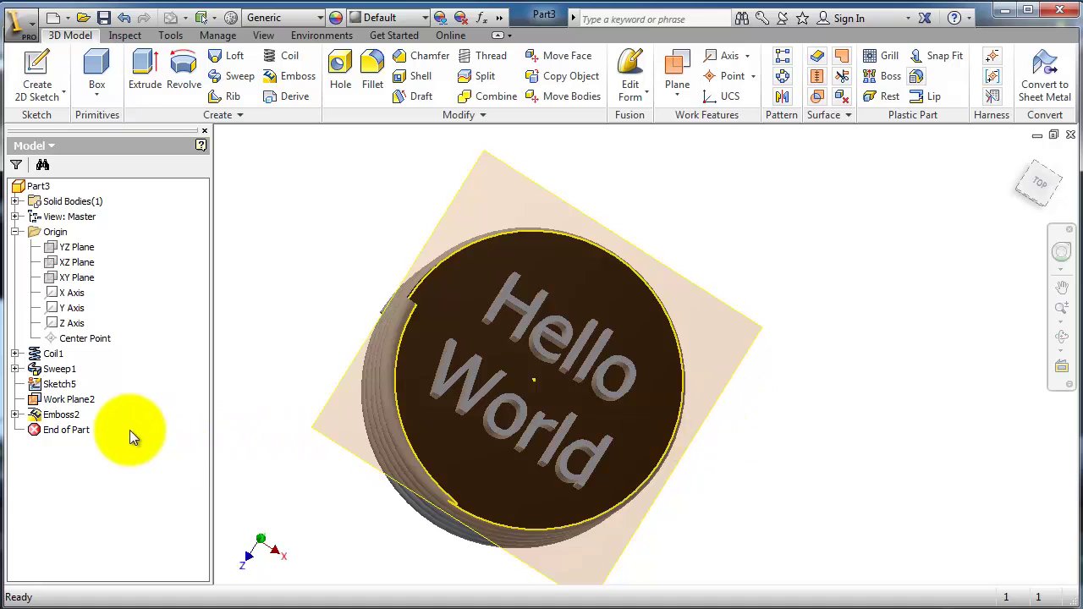
double_click(66, 415)
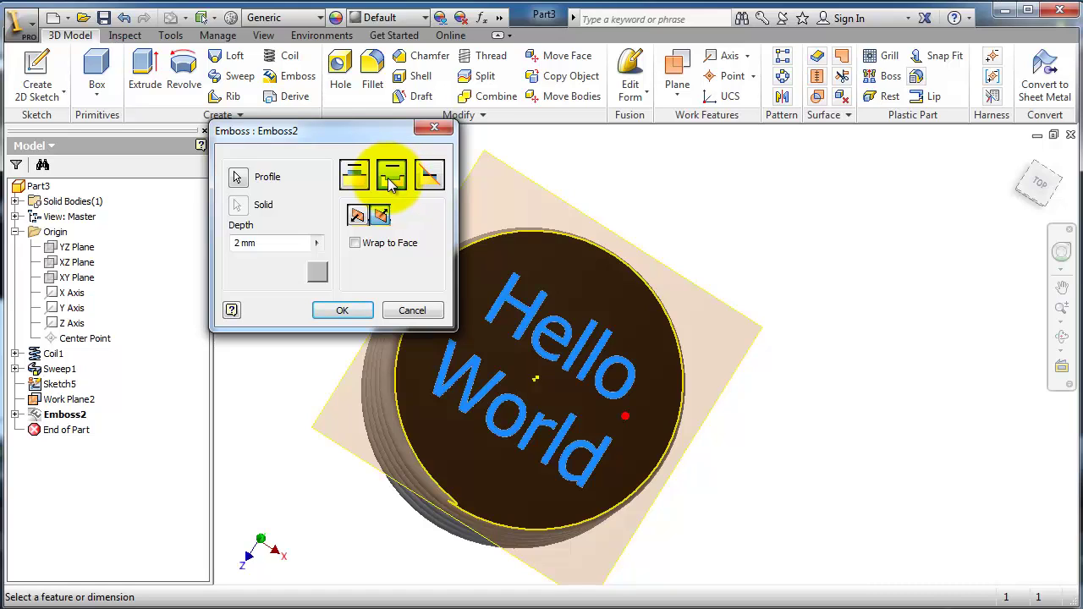
Switch Emboss2 to engrave Hello World into the top face and view it at an angle.
click(347, 310)
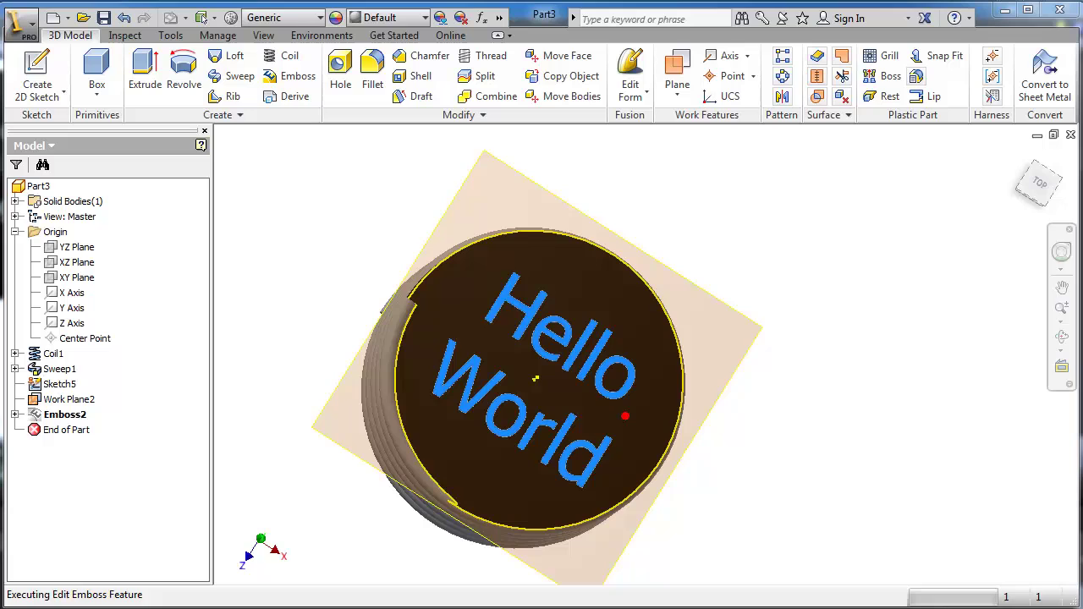
shift+middle_drag(790, 535, 718, 437)
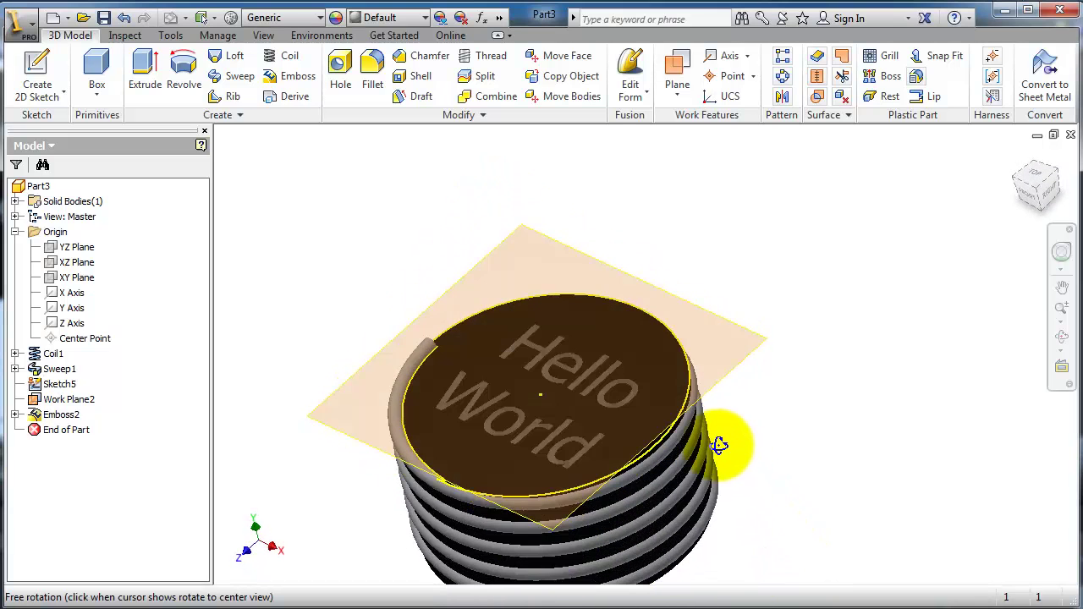
Turn off Work Plane2's visibility from its browser context menu.
click(742, 363)
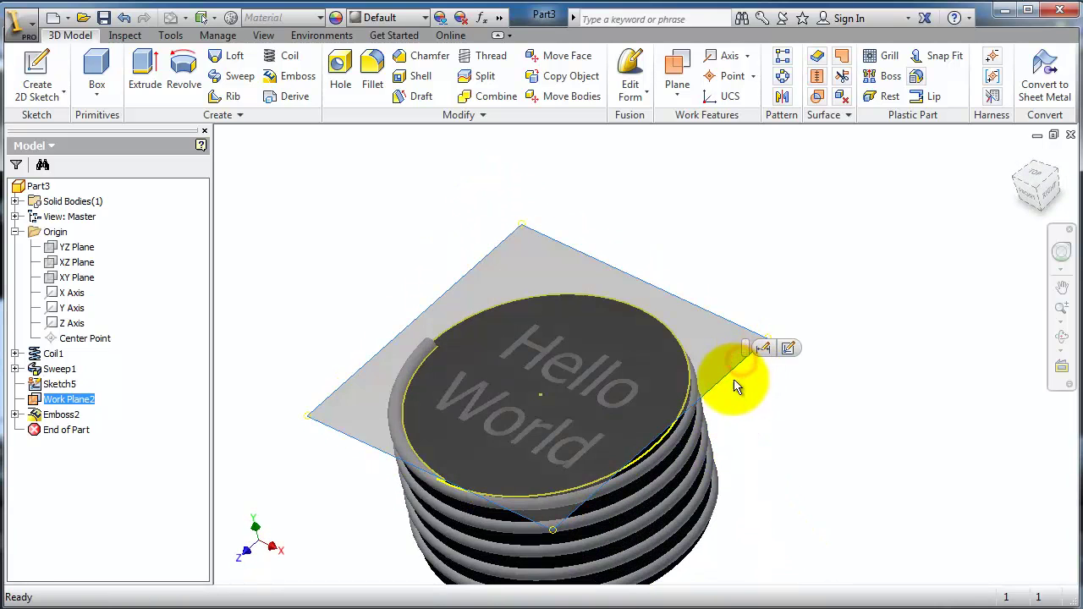
right_click(79, 397)
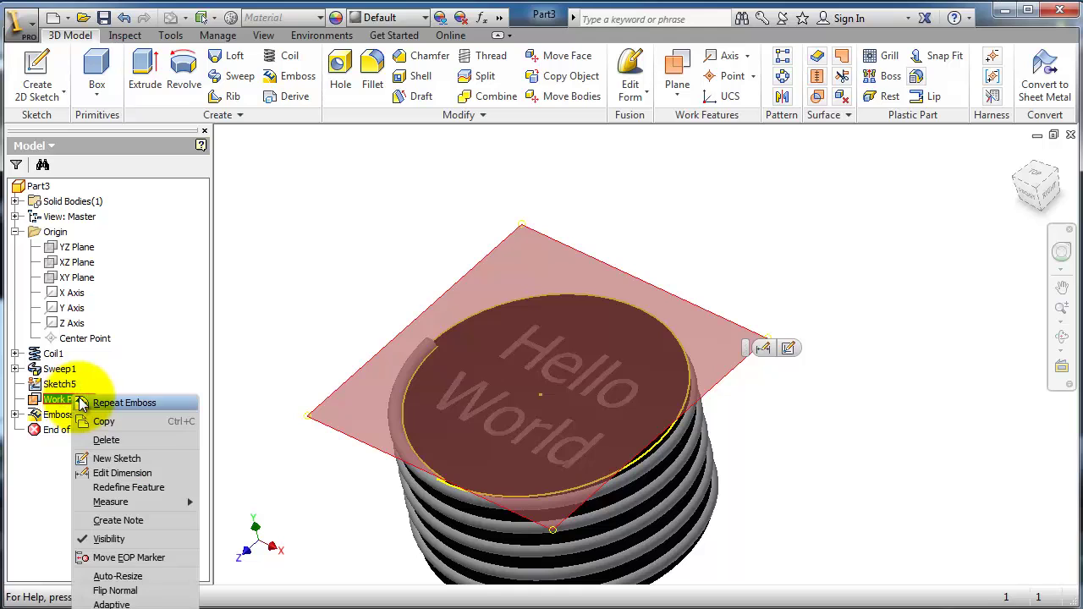
click(135, 542)
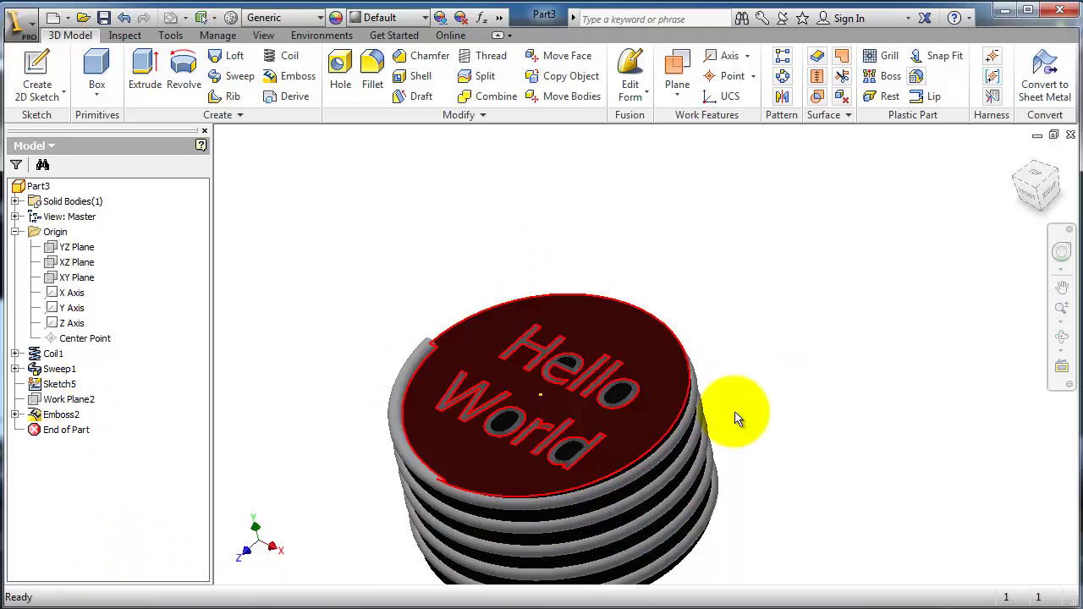